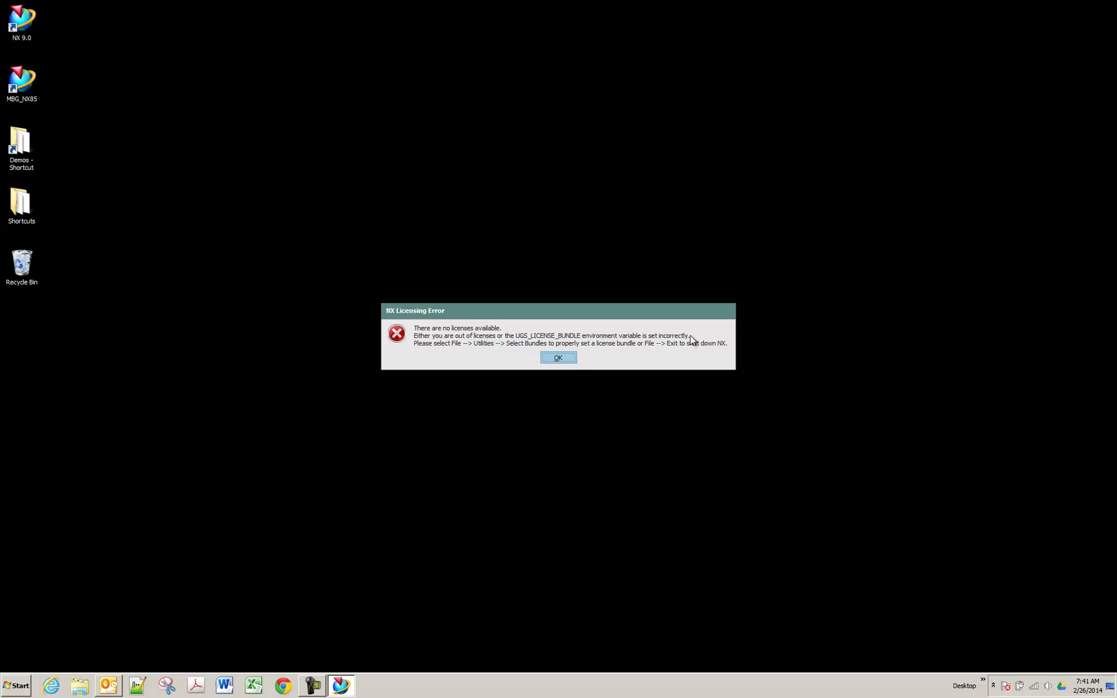
Dismiss the NX Licensing Error about no available licences so the NX main window opens
left_click(564, 357)
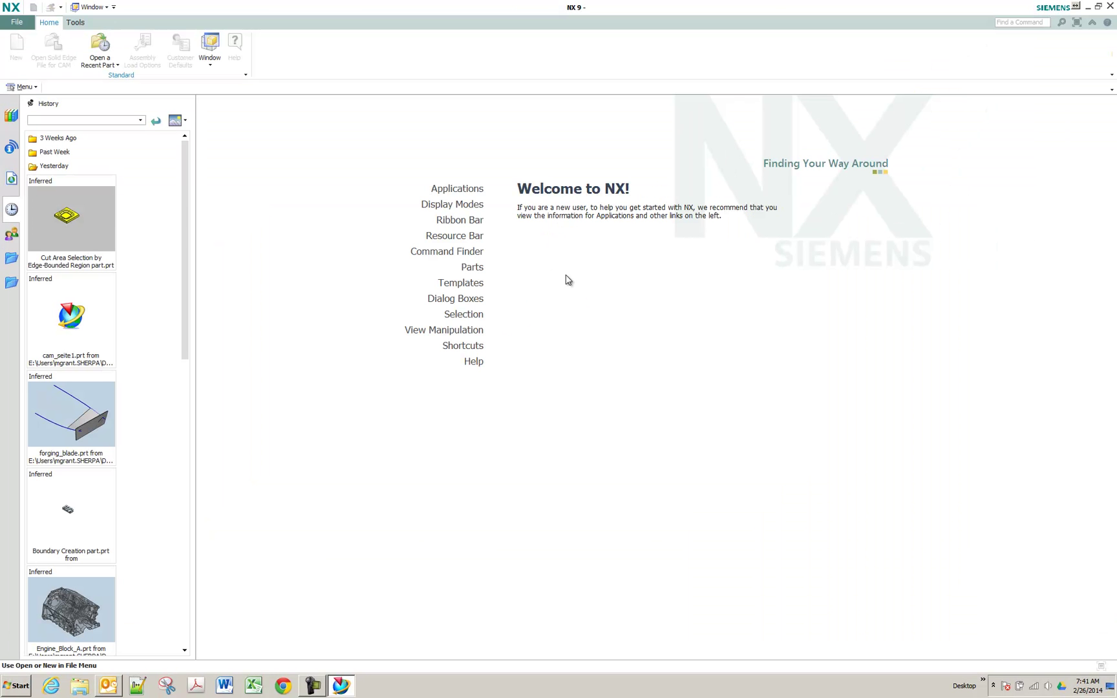
Open Licensing Options via File > Utilities > Select Bundles and select the NX10450 bundle
left_click(14, 23)
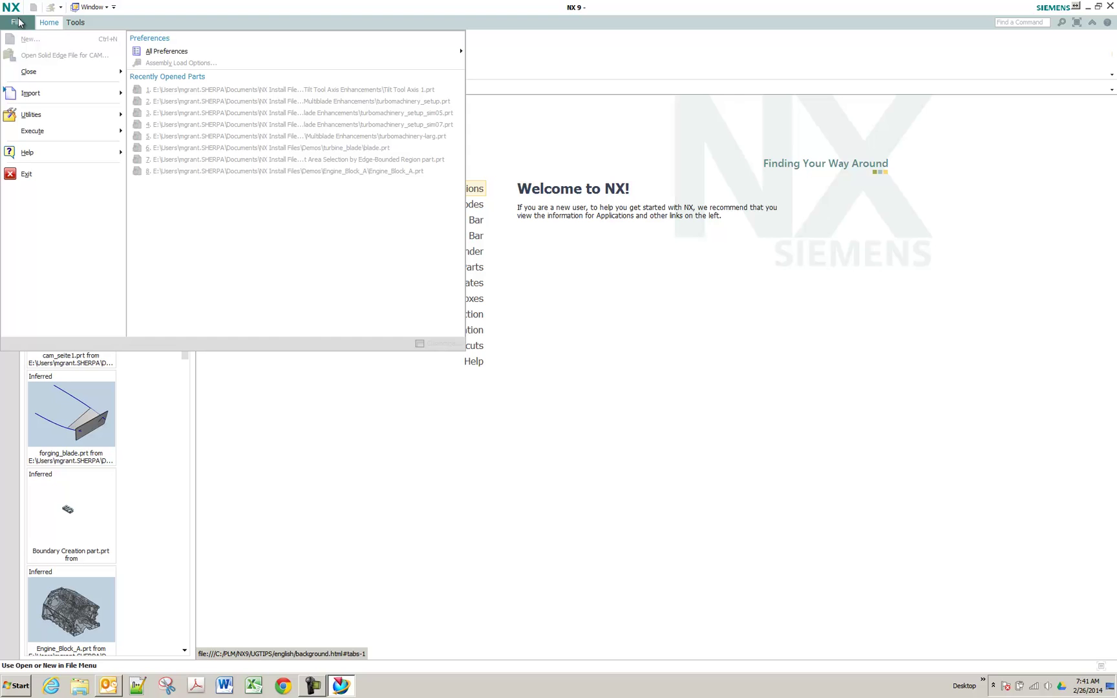
mouse_move(114, 117)
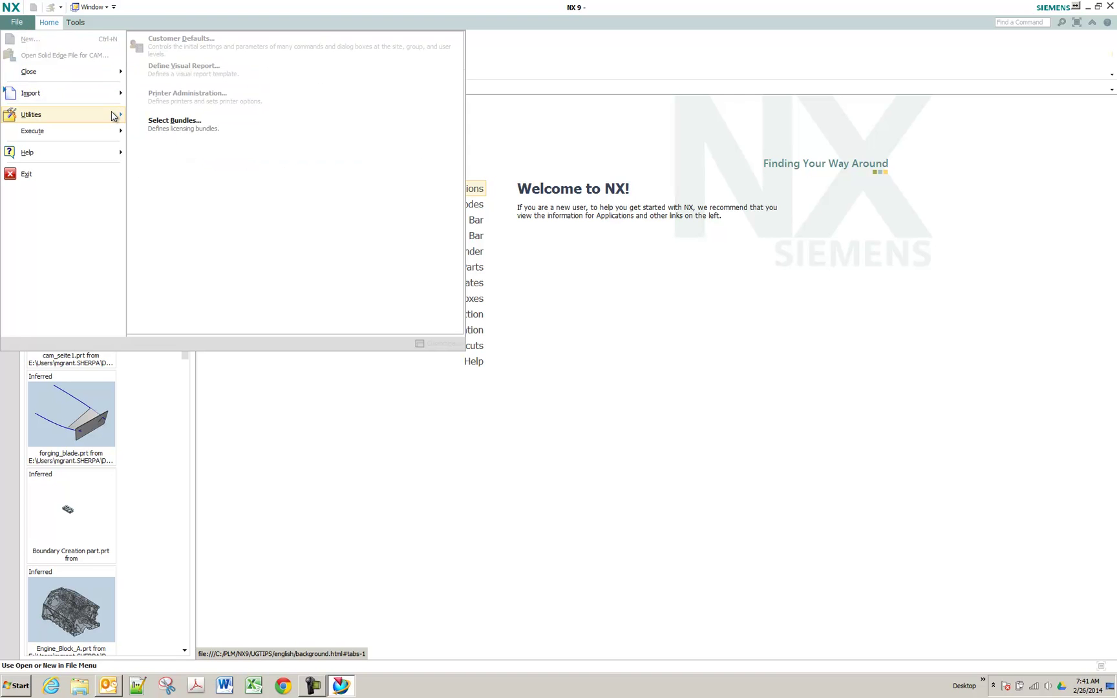
mouse_move(16, 25)
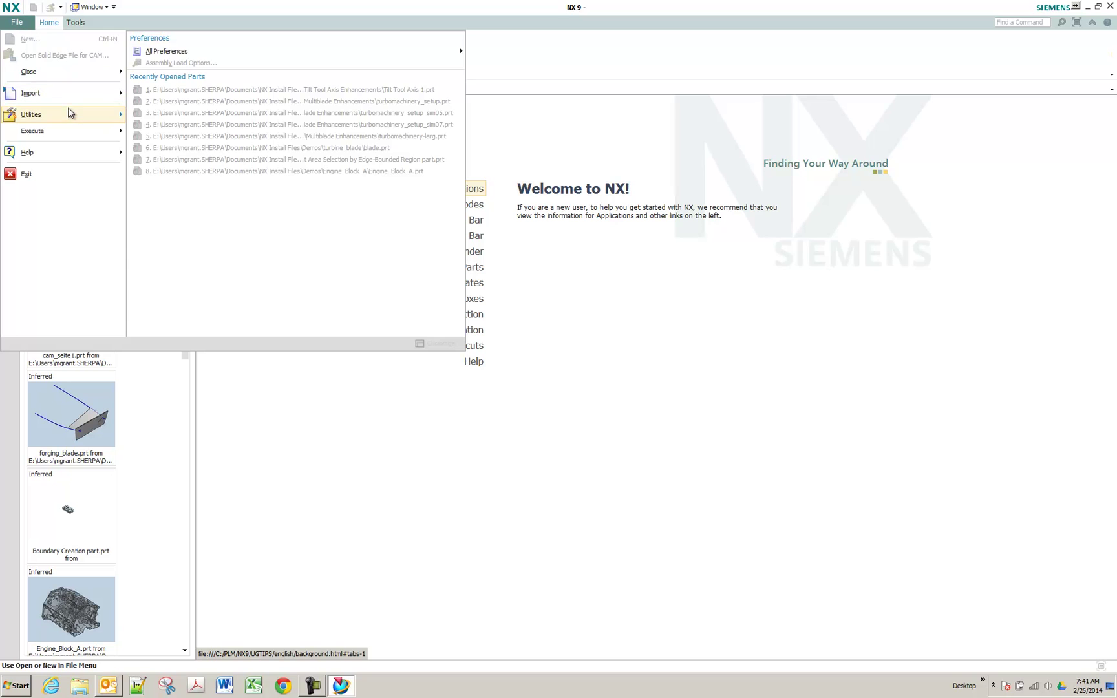
mouse_move(69, 114)
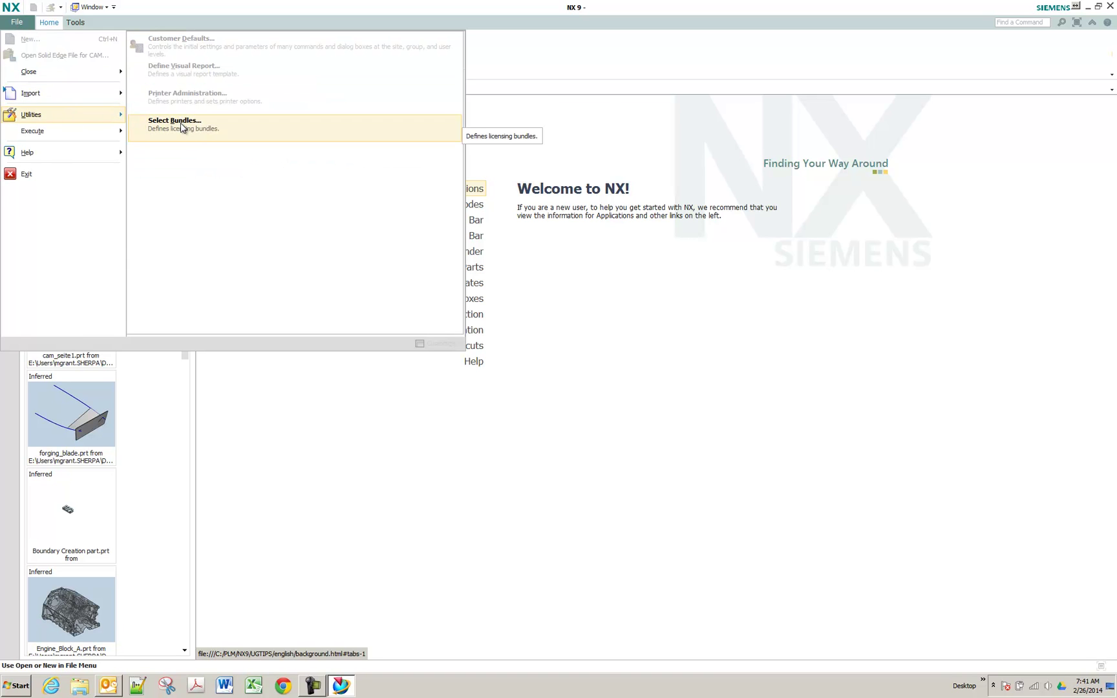
left_click(182, 127)
left_click(155, 130)
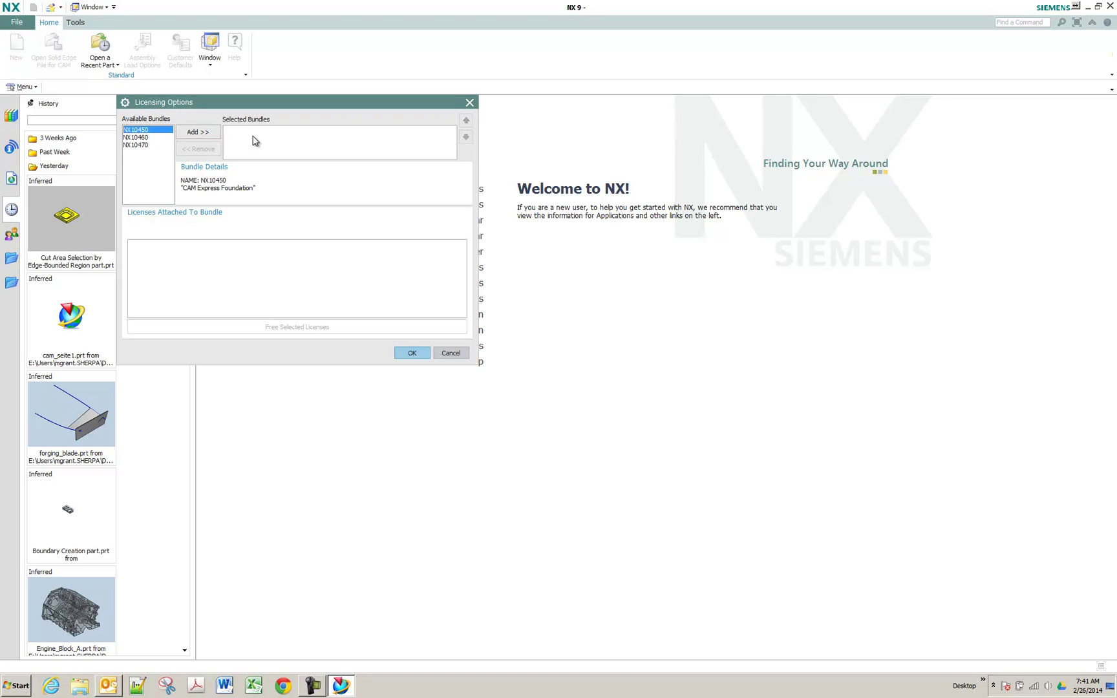
Add NX10450 CAM Express Foundation to Selected Bundles, review its details, and confirm
left_click(210, 134)
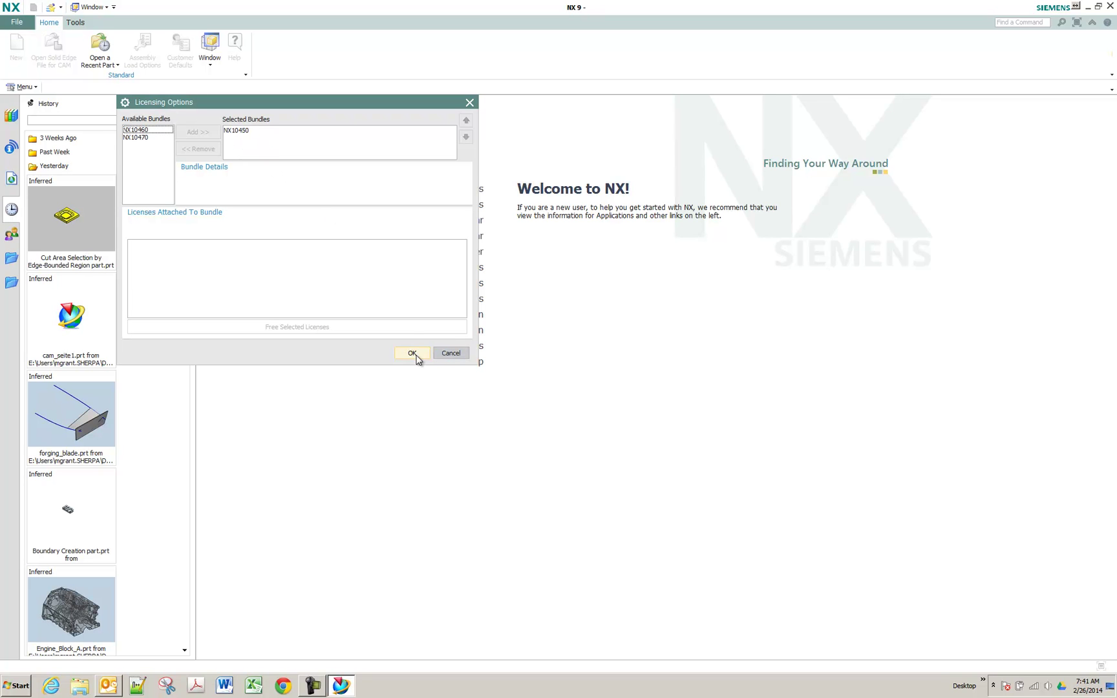
left_click(261, 140)
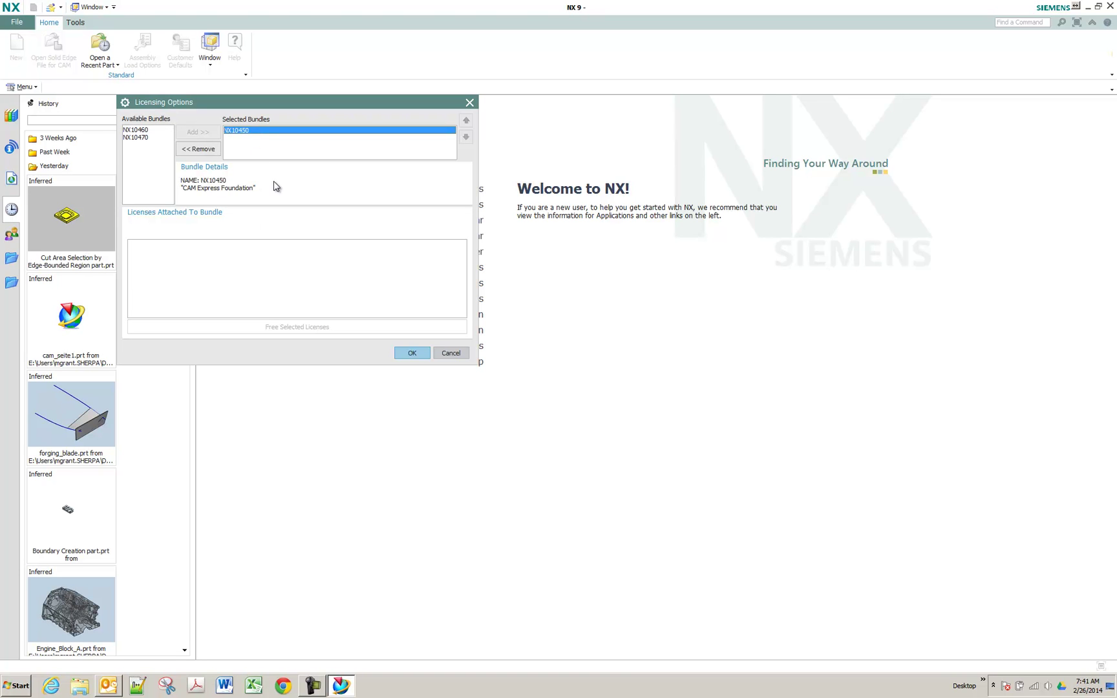
left_click(411, 352)
Create a new manufacturing part, setup_1.prt, and accept the Manufacturing Environment
left_click(40, 45)
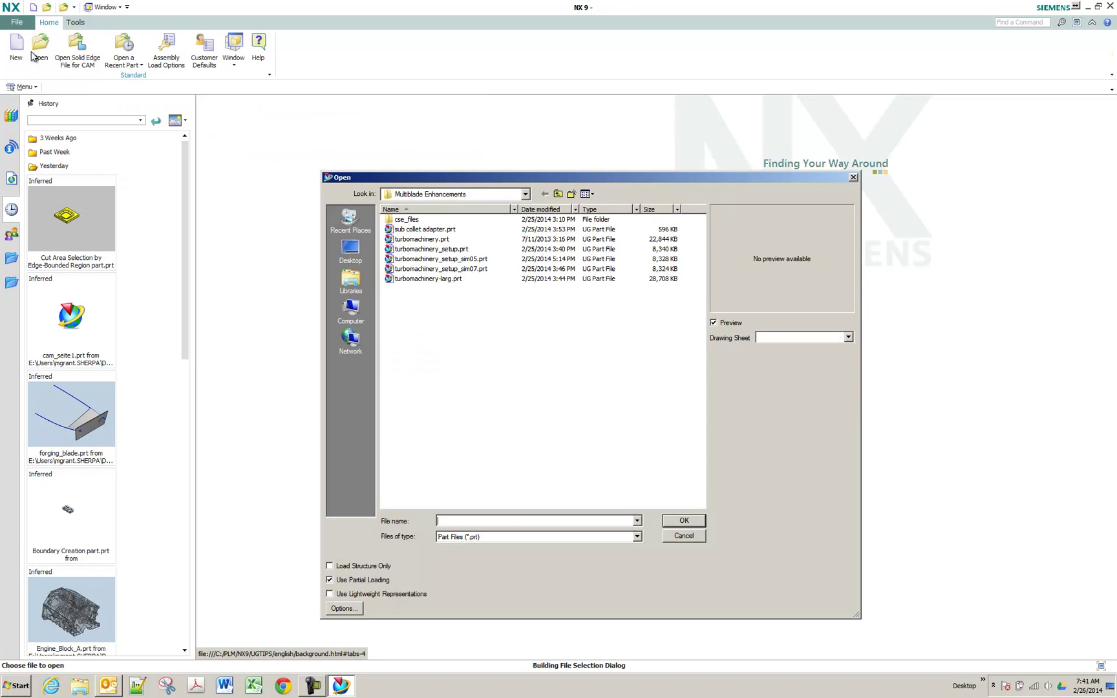
left_click(684, 536)
left_click(16, 45)
left_click(856, 643)
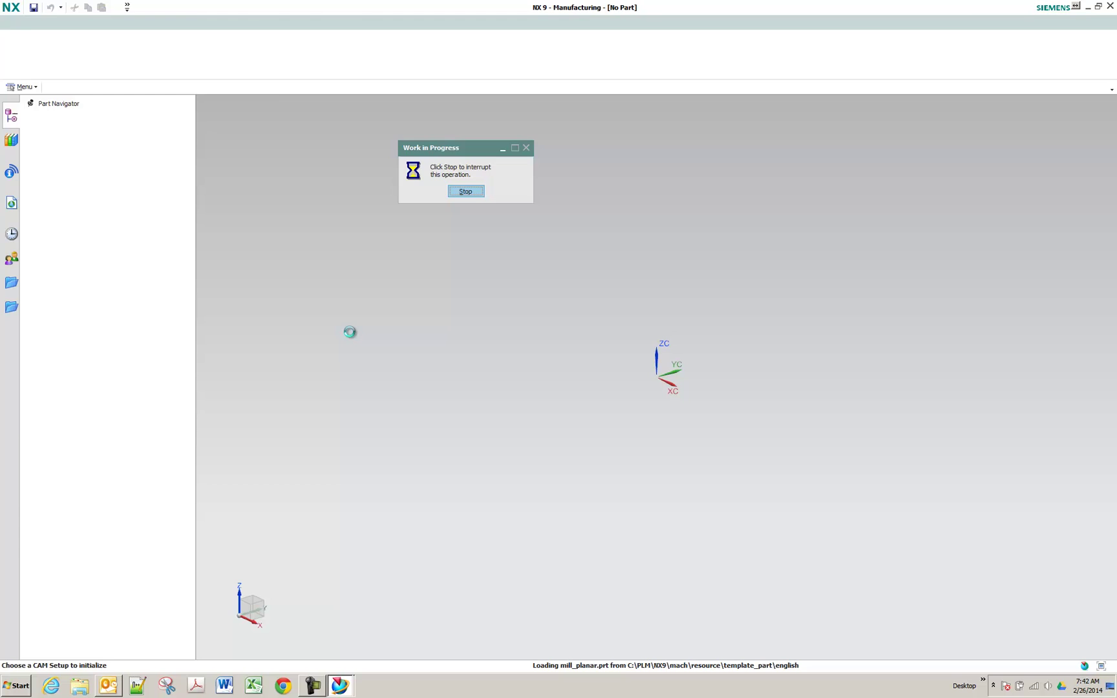
left_click(217, 342)
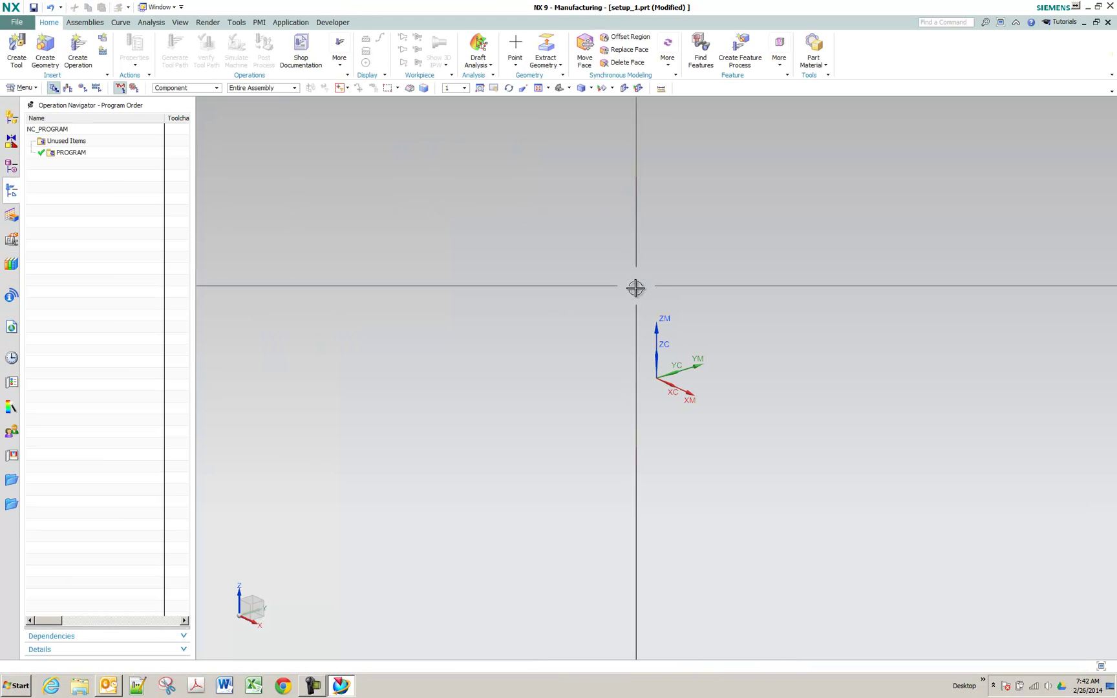
Exit NX without saving setup_1.prt and relaunch NX 9.0 from the desktop
left_click(1113, 9)
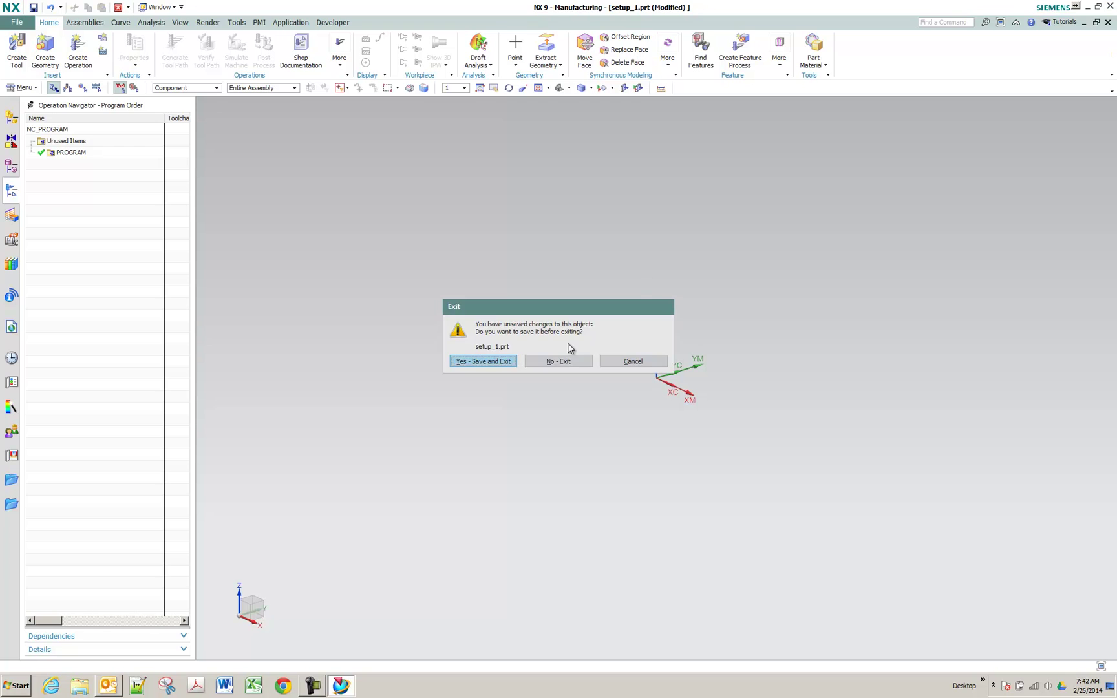
left_click(564, 361)
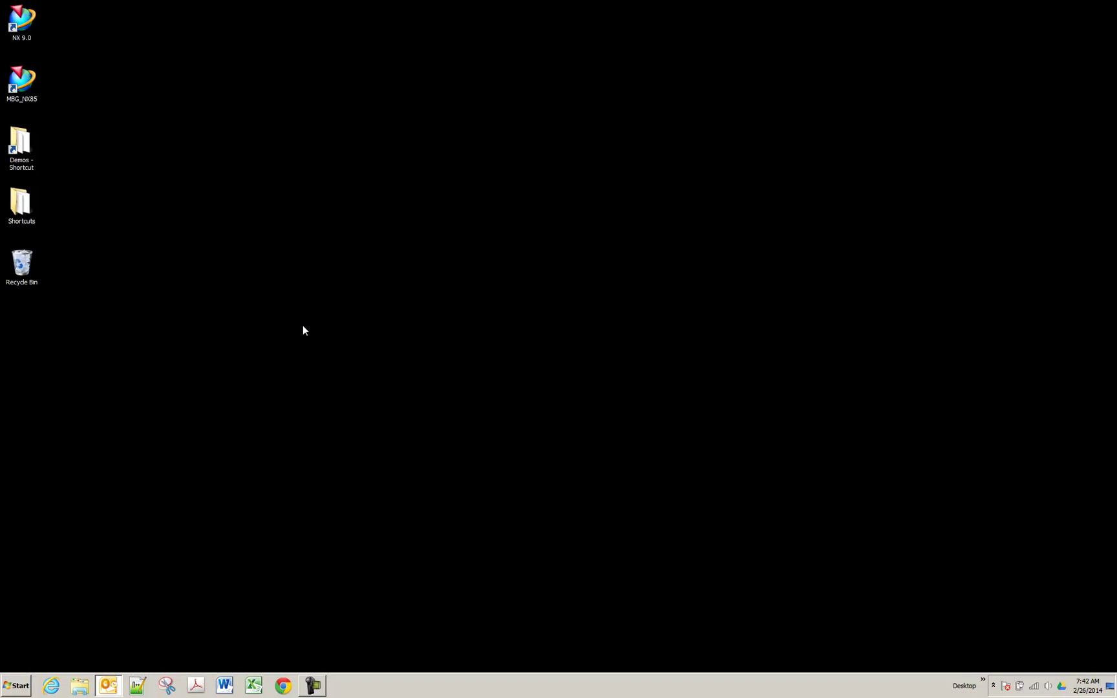
double_click(20, 26)
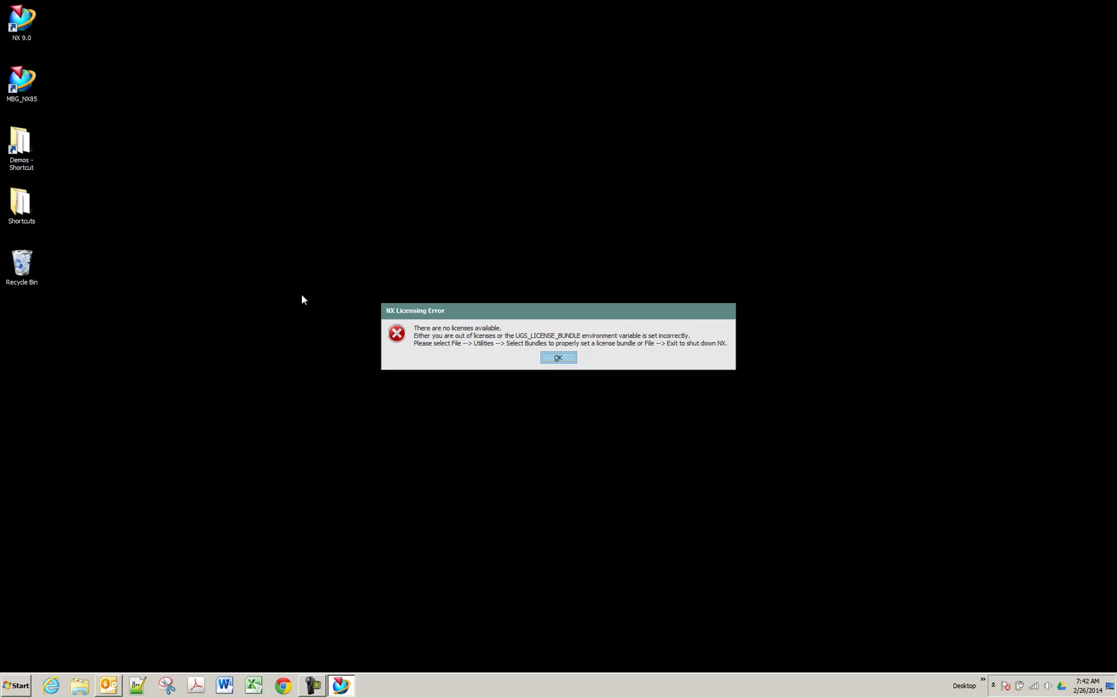
Dismiss the reappearing licensing error, check File > Utilities, and close NX 9 entirely
left_click(557, 358)
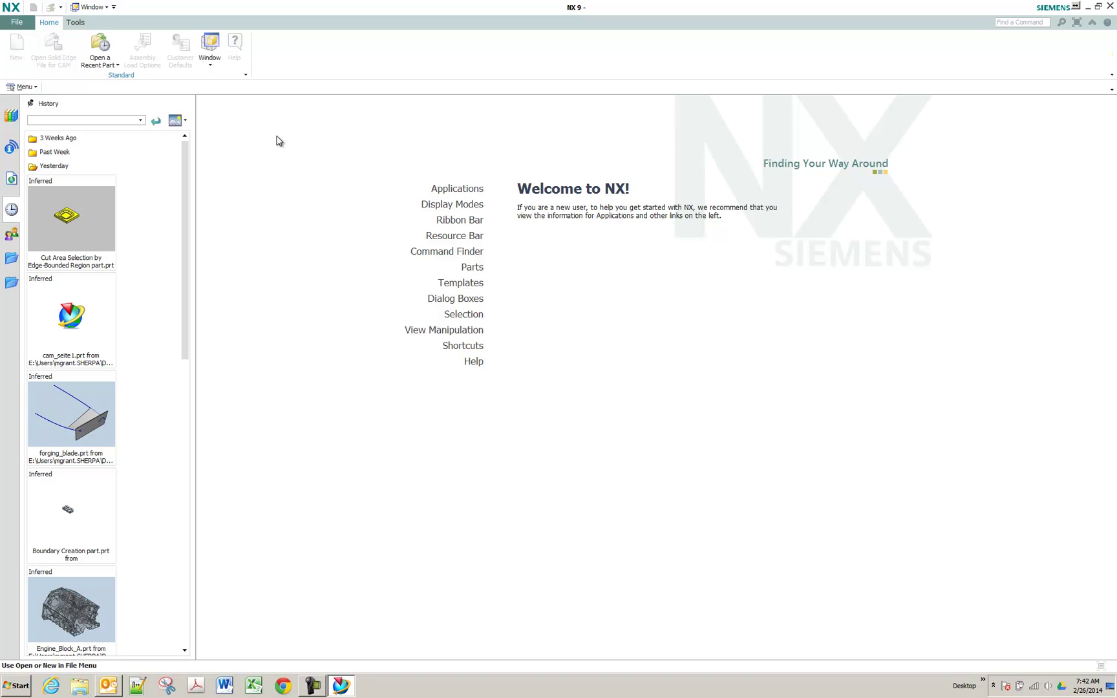
left_click(16, 23)
mouse_move(75, 116)
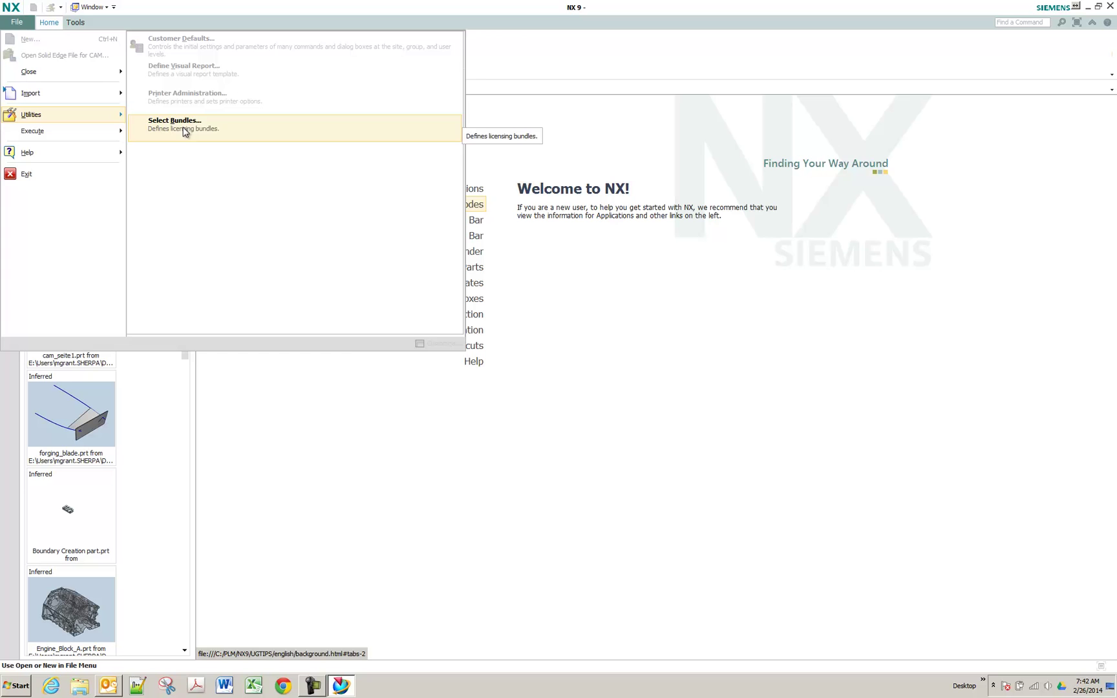
left_click(1112, 6)
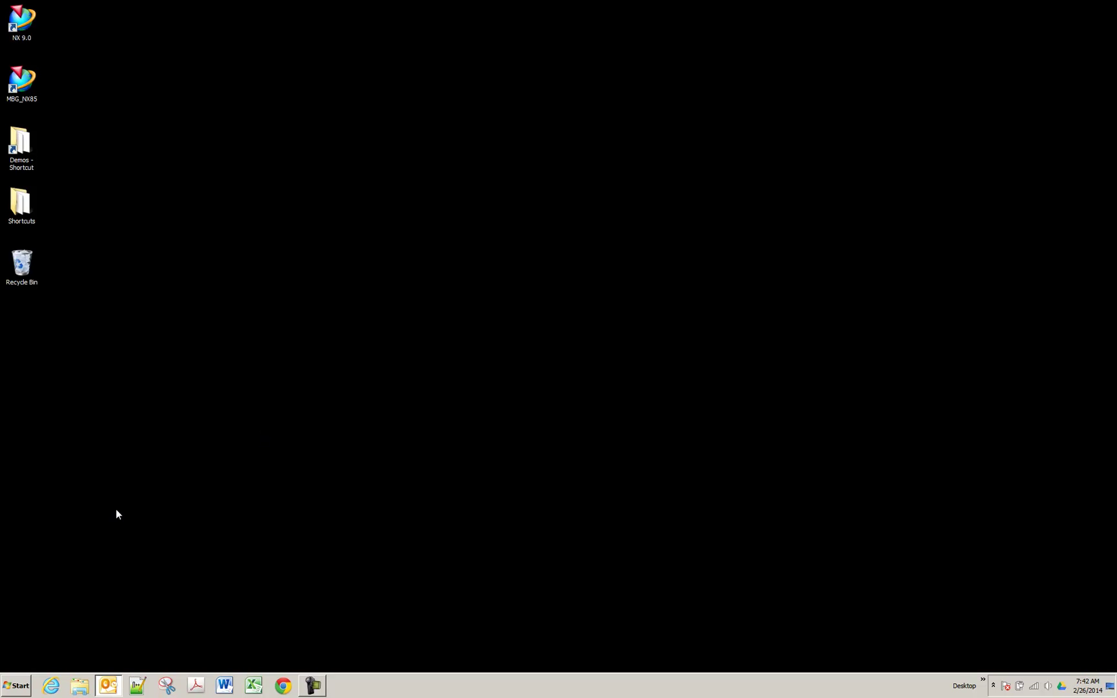
left_click(20, 684)
Launch the Licensing Tool from All Programs > Siemens NX 9.0 > NX Licensing Tools
left_click(64, 643)
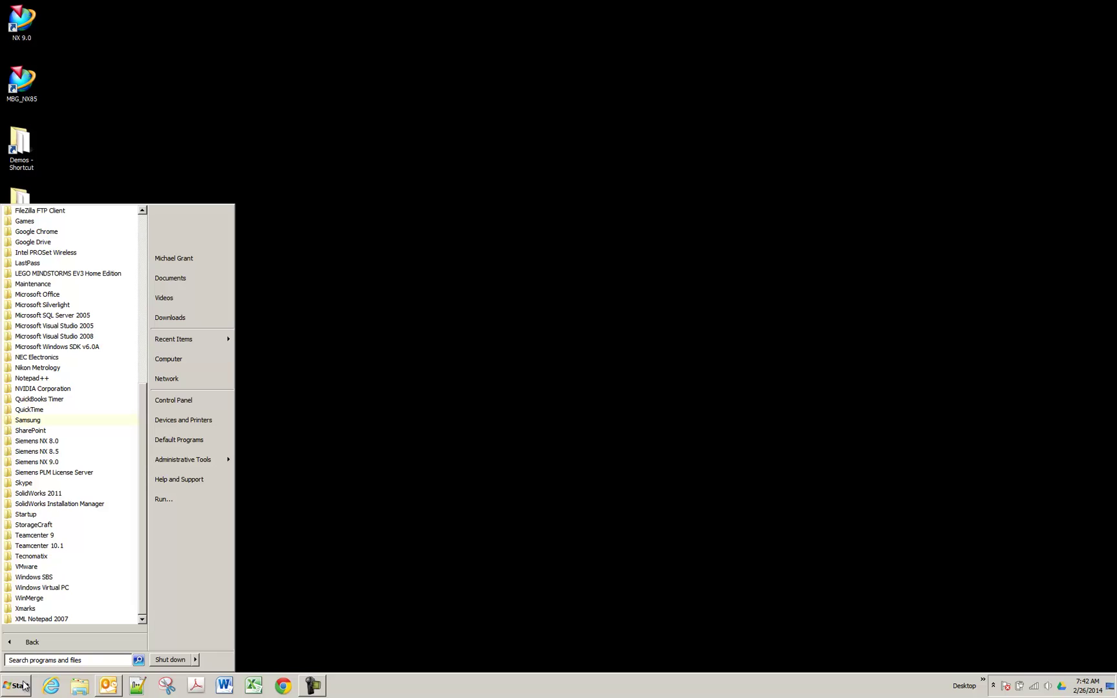
left_click(57, 464)
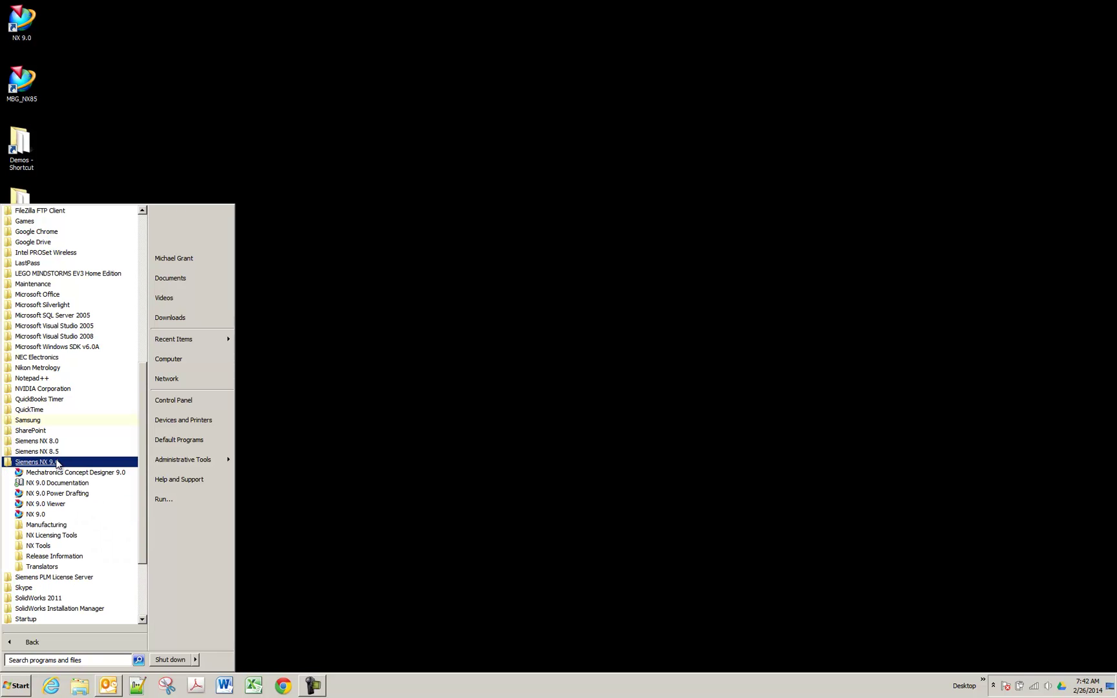
left_click(70, 535)
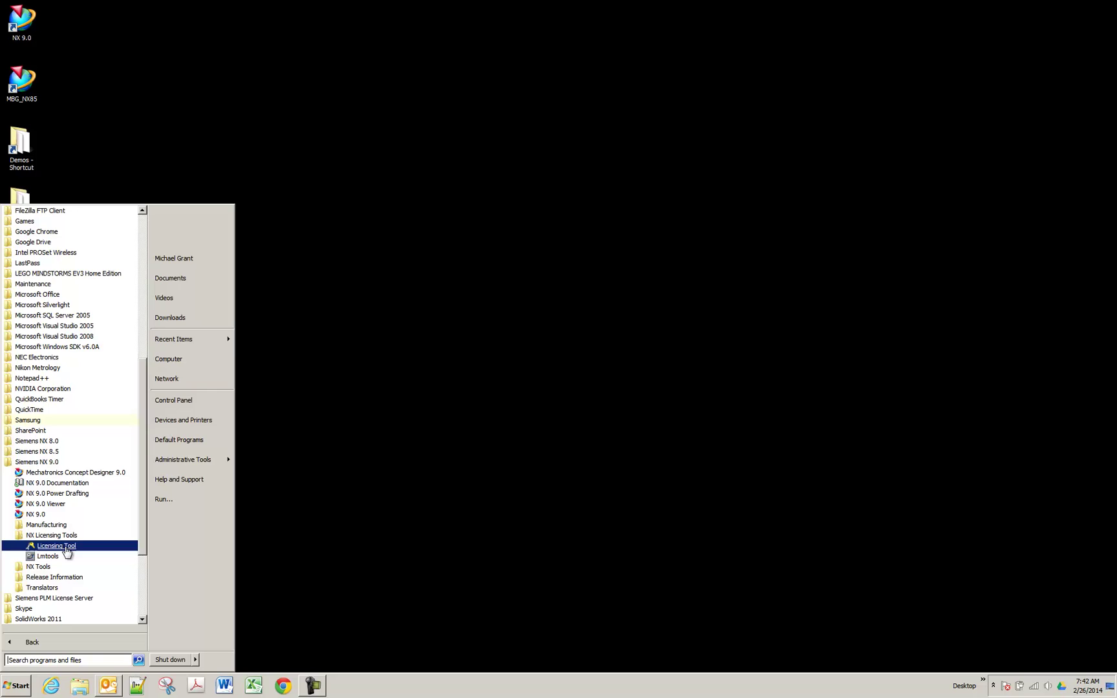
left_click(66, 548)
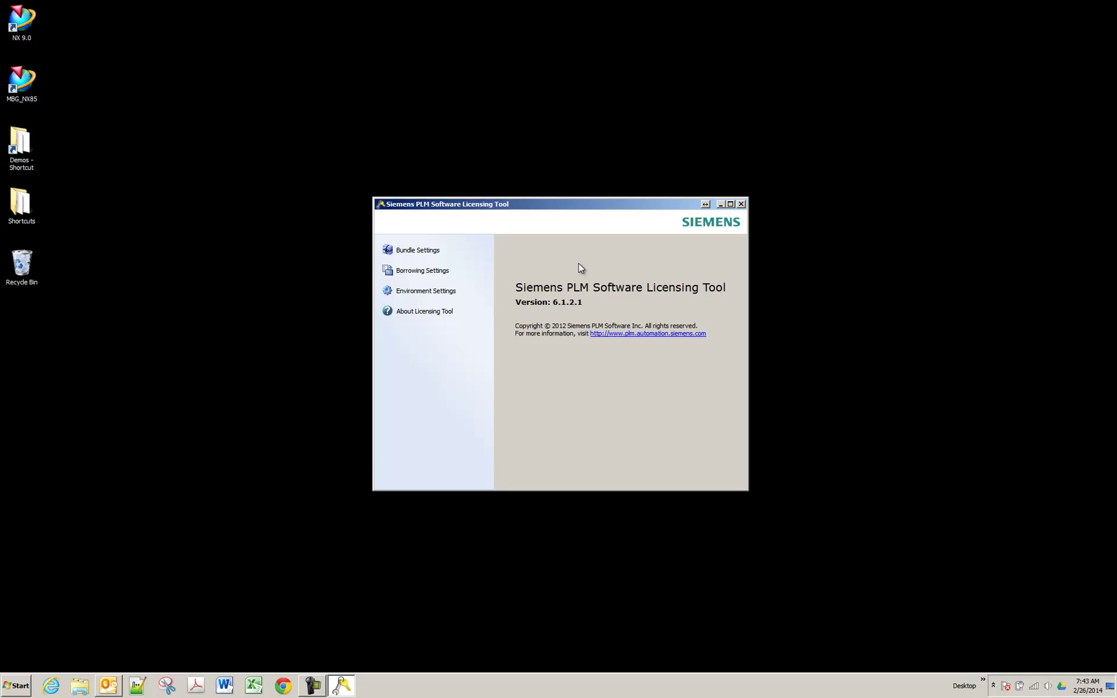
Show Bundle Settings and inspect the components of the three CAM Express bundles
left_click(403, 250)
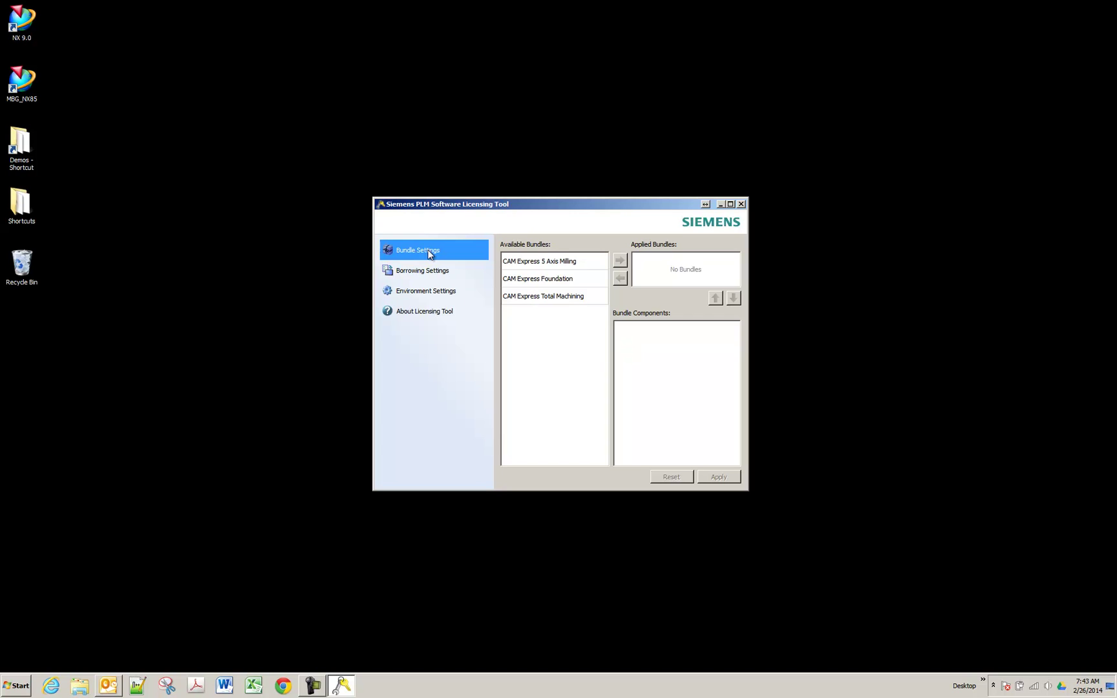
left_click(551, 261)
left_click(553, 281)
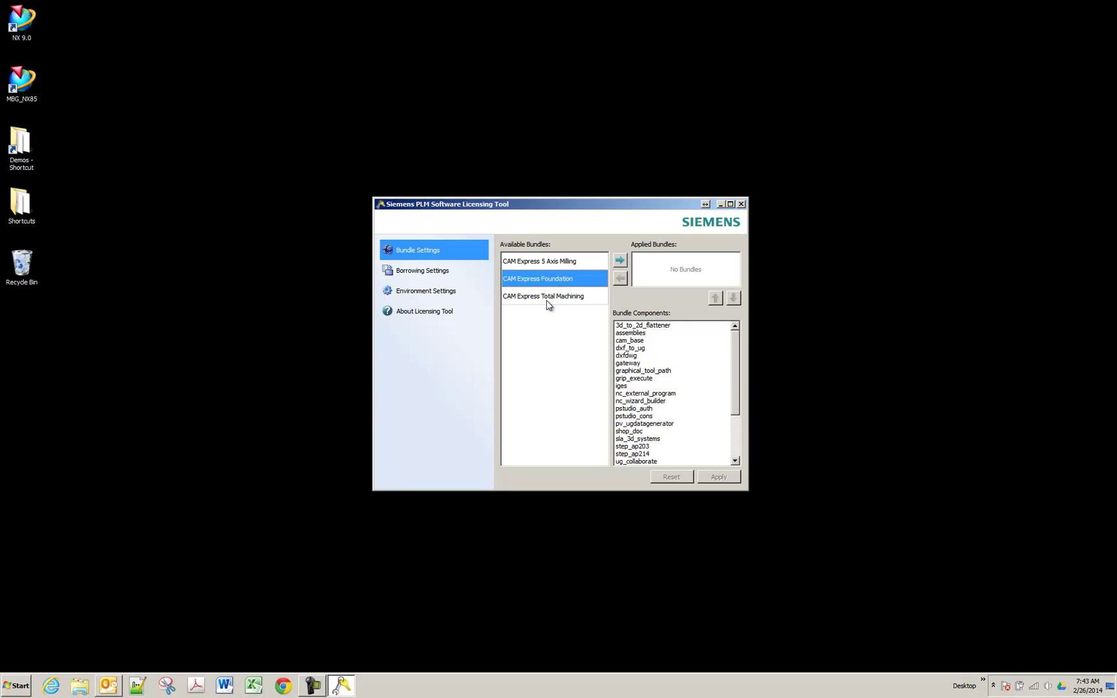
left_click(551, 297)
Apply the CAM Express 5 Axis Milling bundle, close the Licensing Tool, and relaunch NX 9
left_click(563, 262)
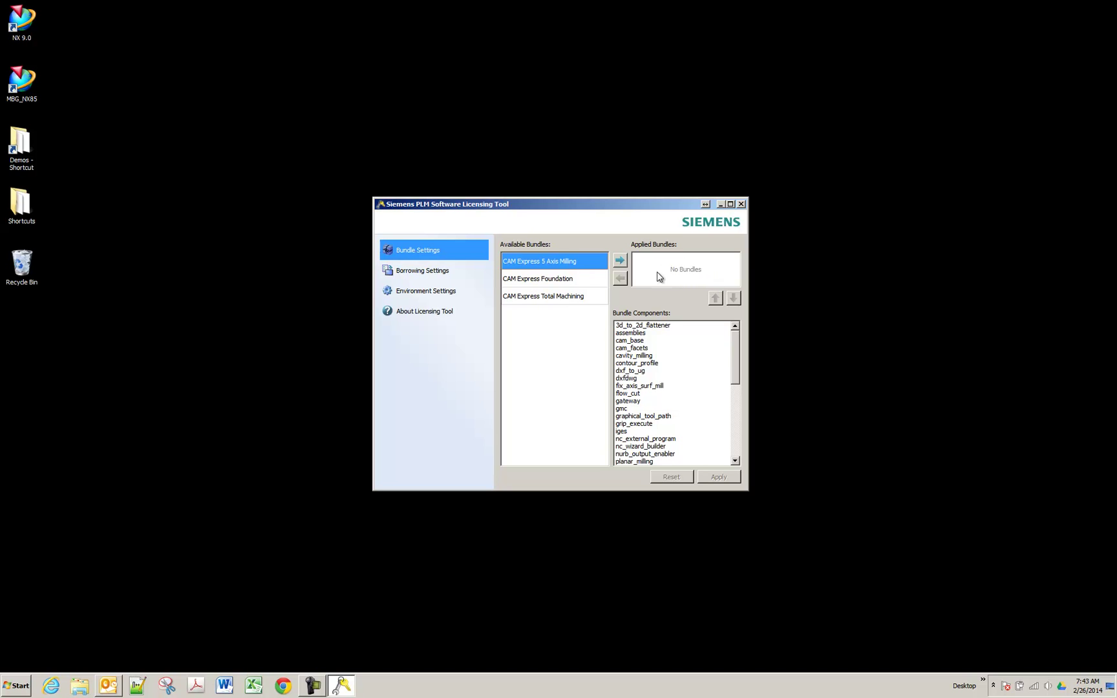
left_click(620, 261)
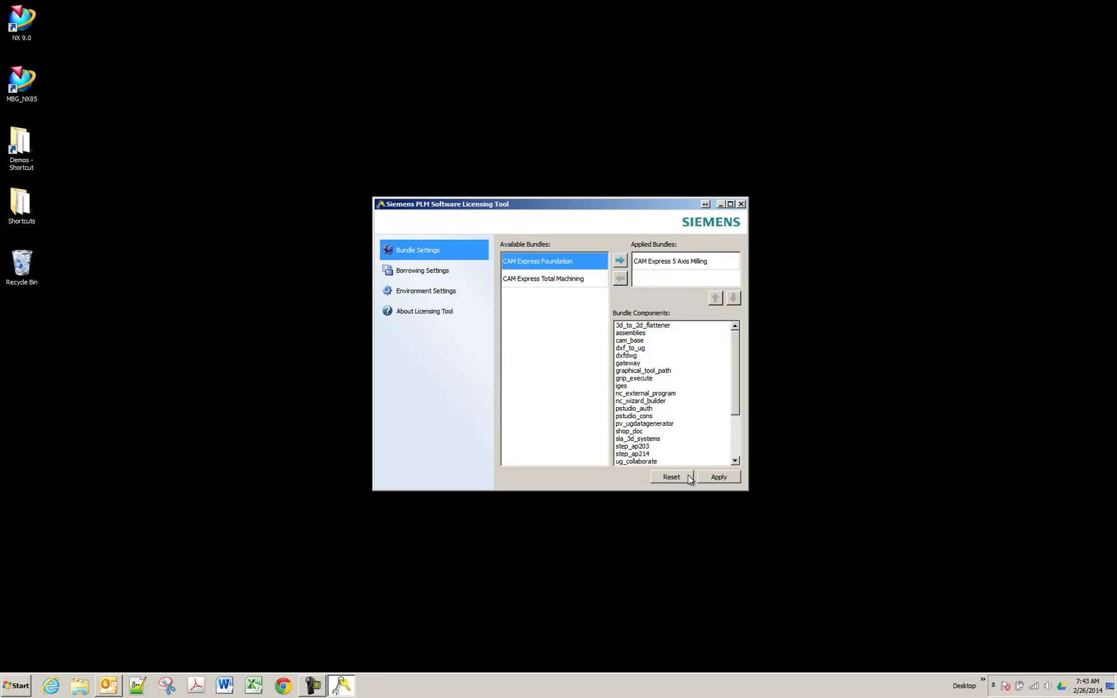
left_click(719, 477)
left_click(740, 203)
double_click(26, 21)
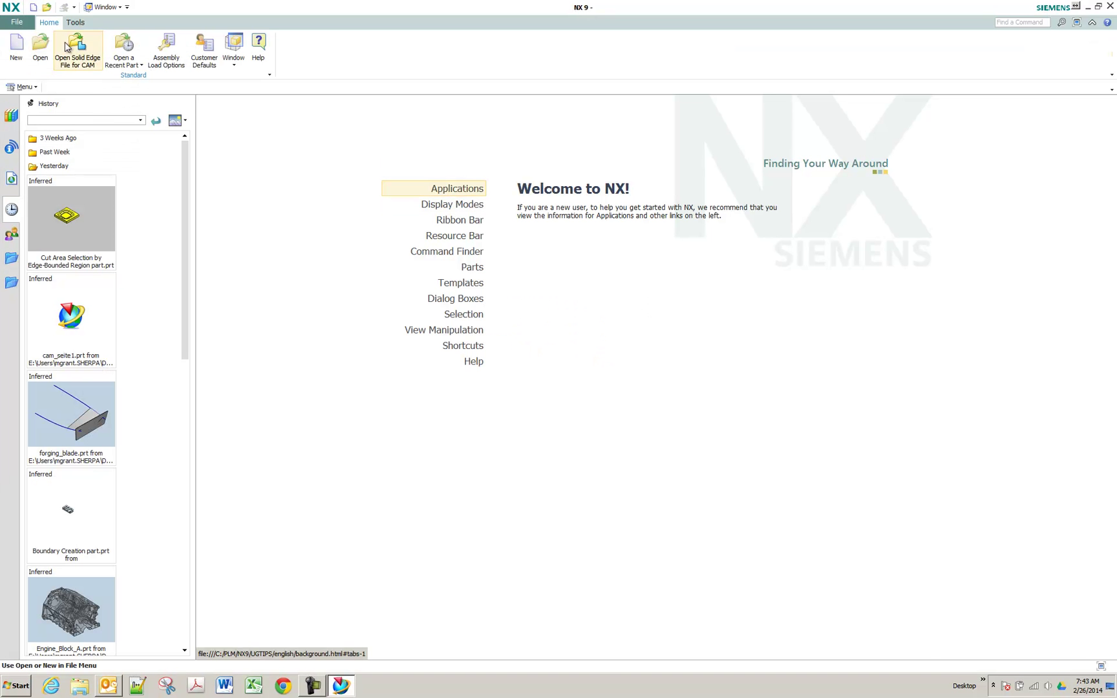
Create a new model part, model1.prt, and dismiss the licence error
left_click(16, 45)
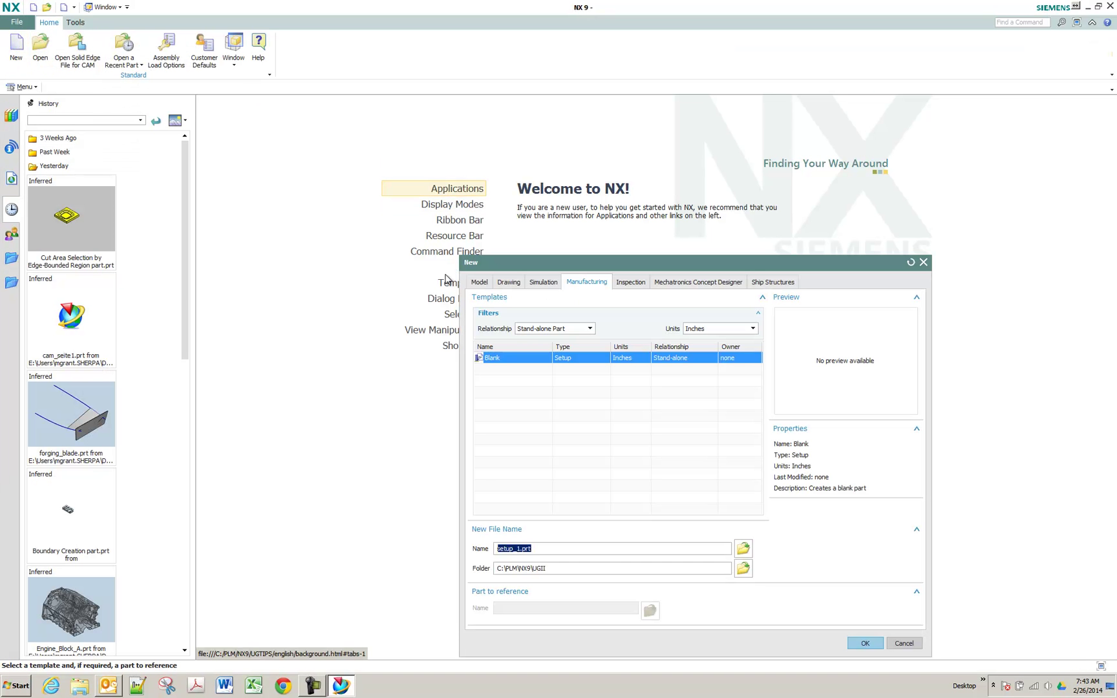
left_click(864, 643)
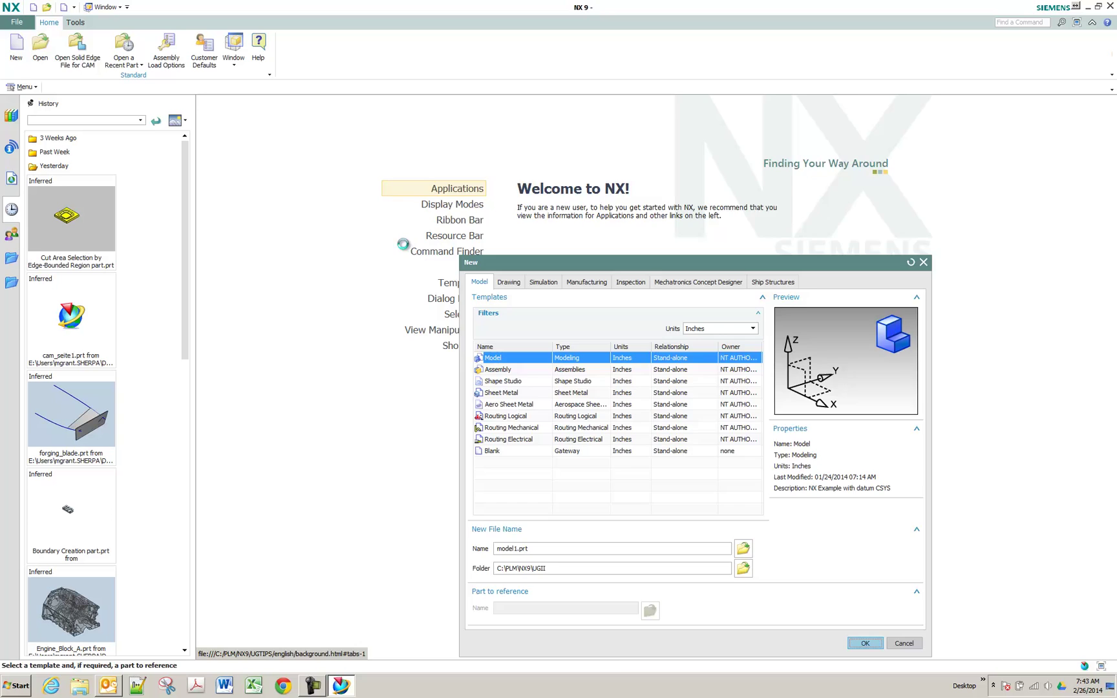
left_click(558, 358)
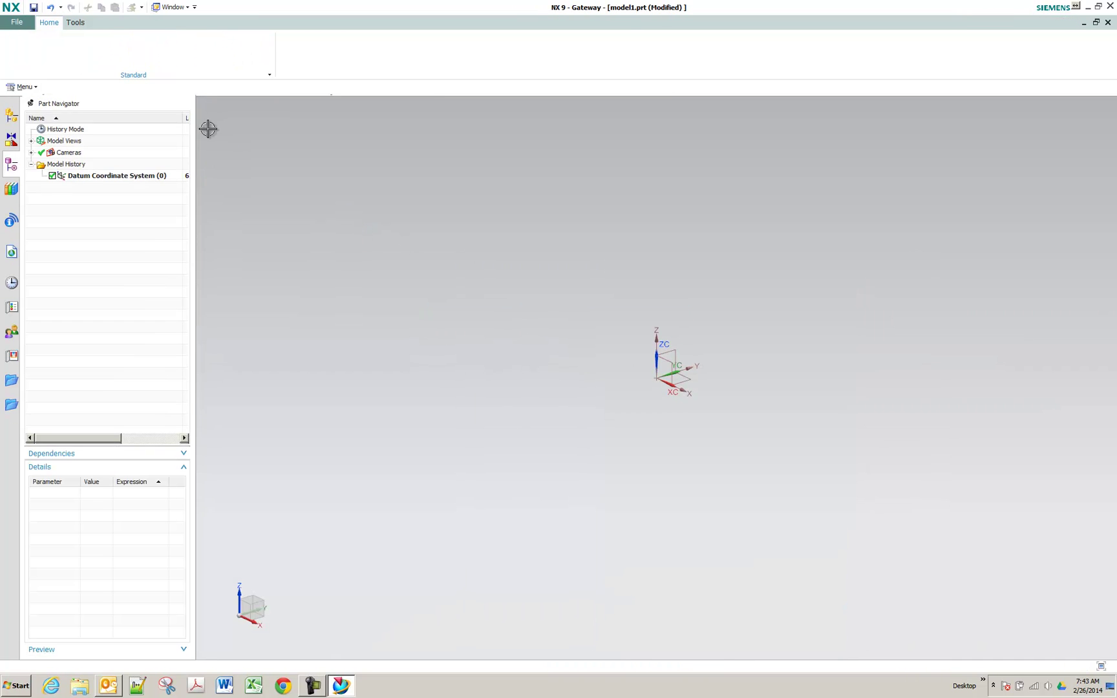
Create a General Setup manufacturing part from the Manufacturing templates
left_click(16, 24)
left_click(27, 40)
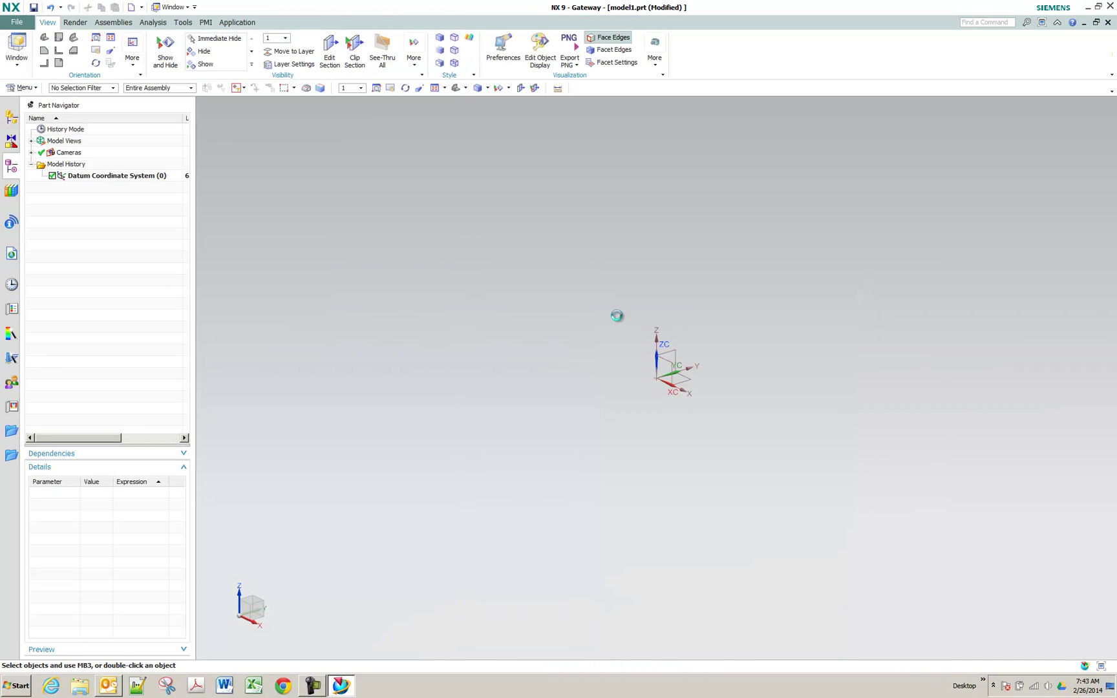
left_click(581, 282)
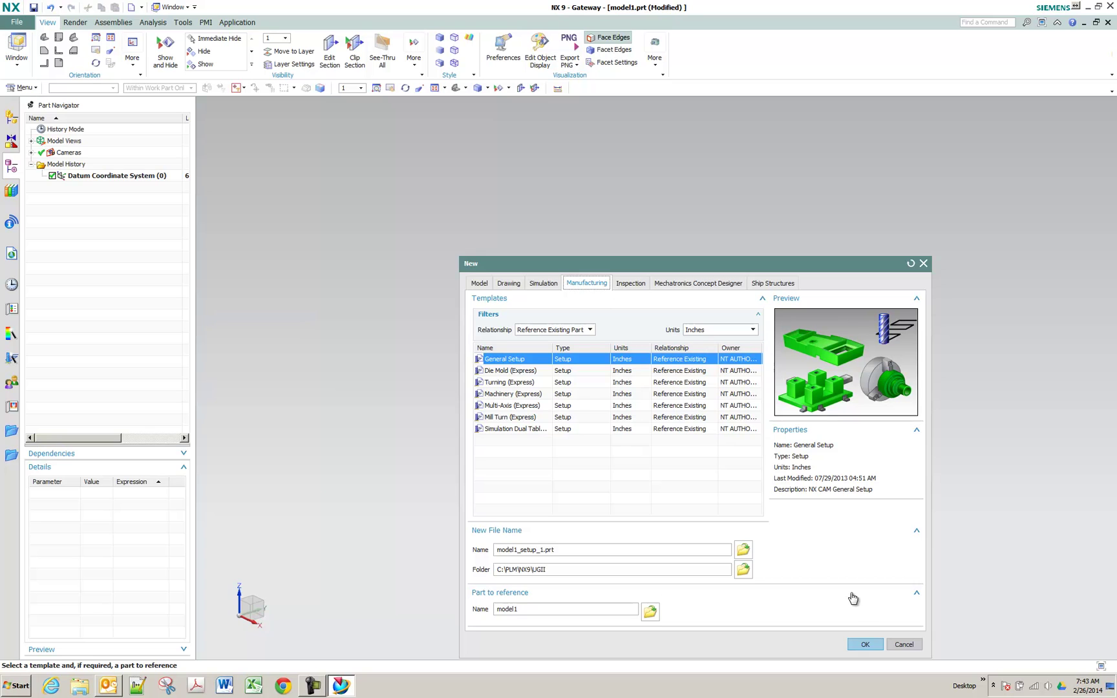
left_click(865, 643)
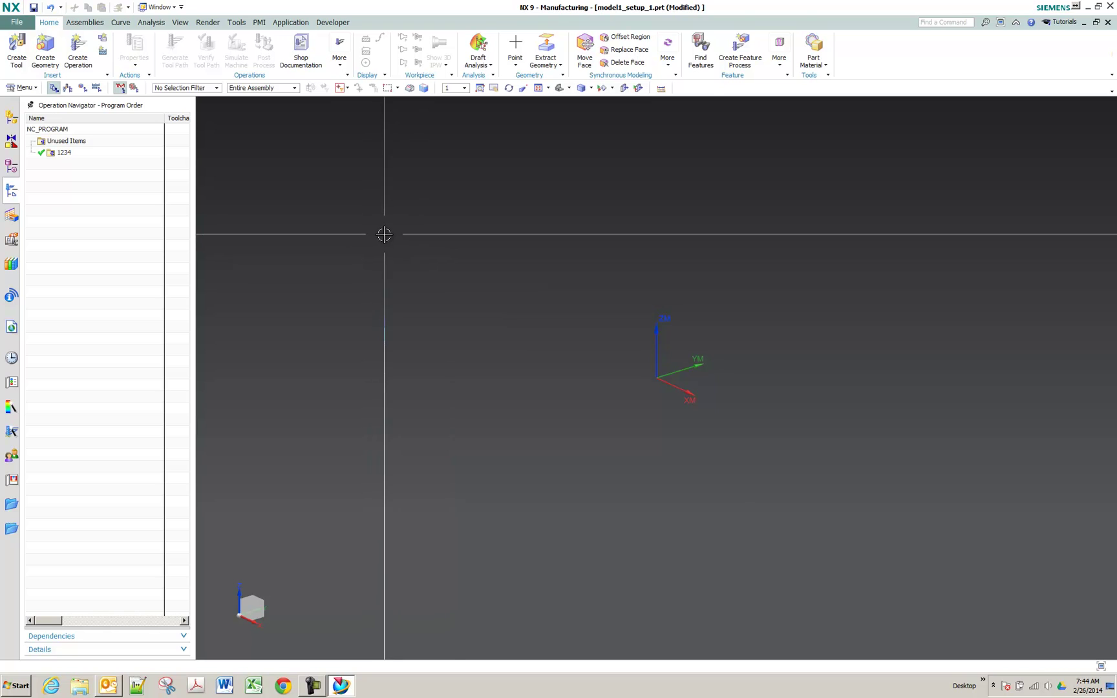
Exit NX without saving model1.prt and model1_setup_1.prt
left_click(1111, 7)
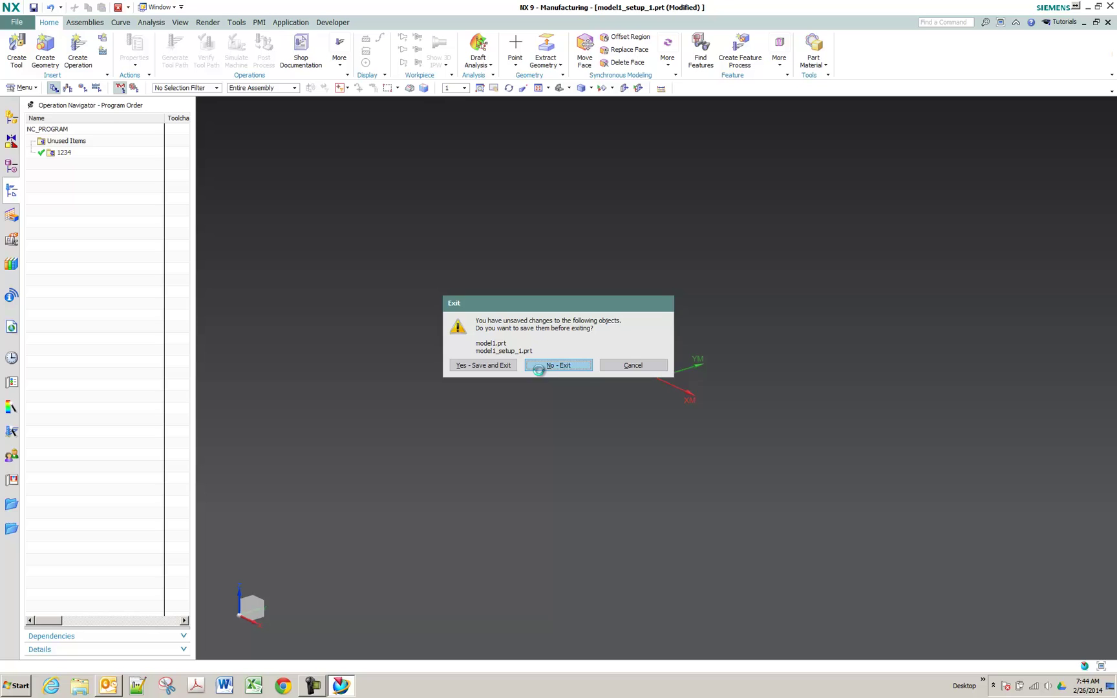
key("Return")
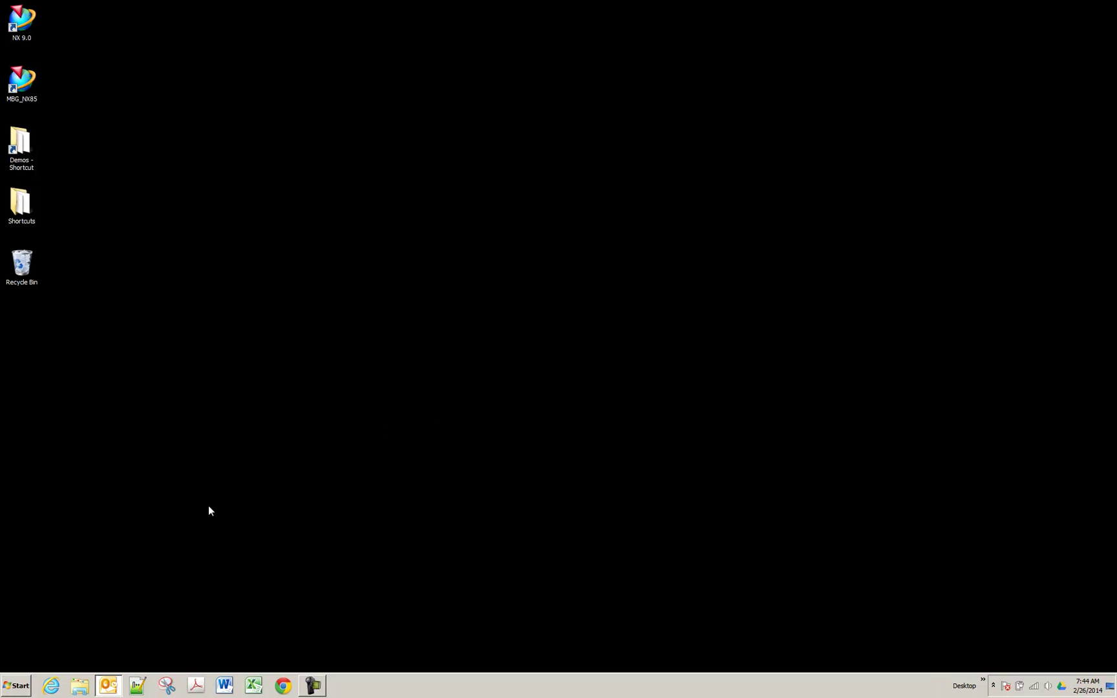
left_click(19, 686)
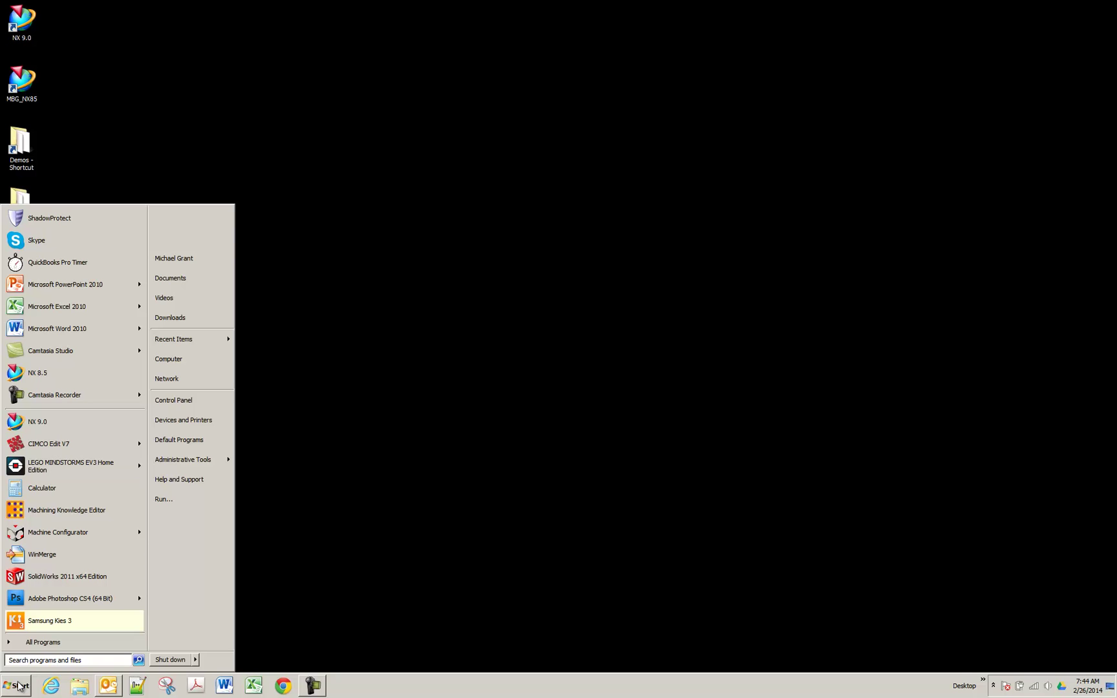
Open Computer > Properties (Windows 7 Professional, 16 GB RAM), then Advanced system settings
right_click(187, 359)
left_click(215, 439)
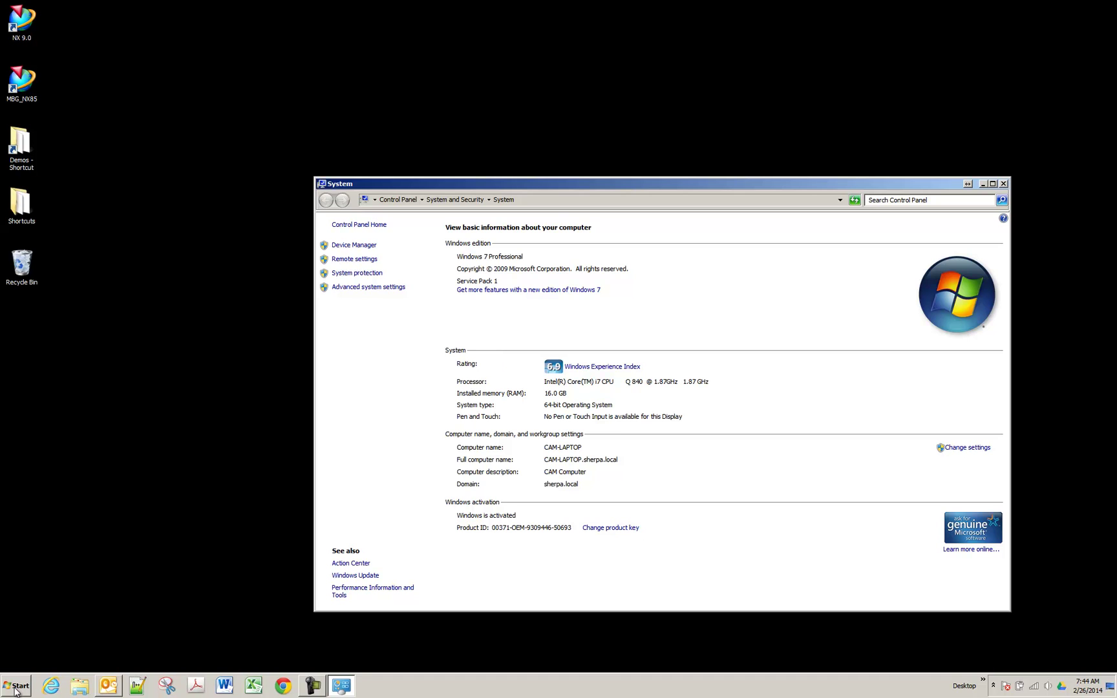
left_click(18, 683)
right_click(207, 360)
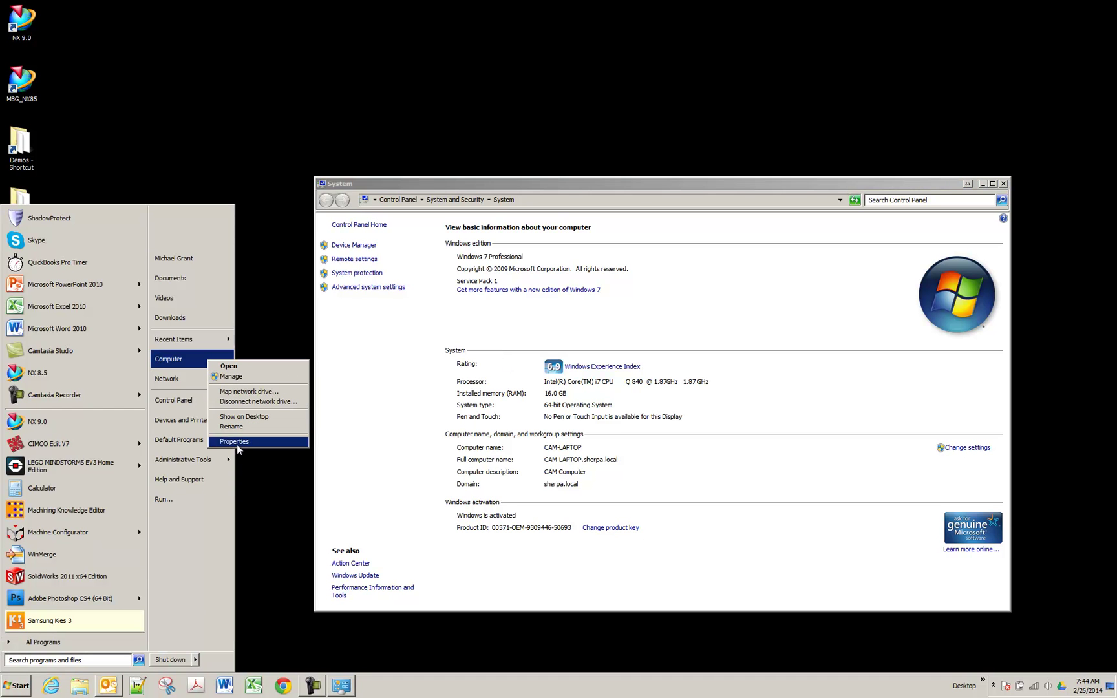
left_click(404, 361)
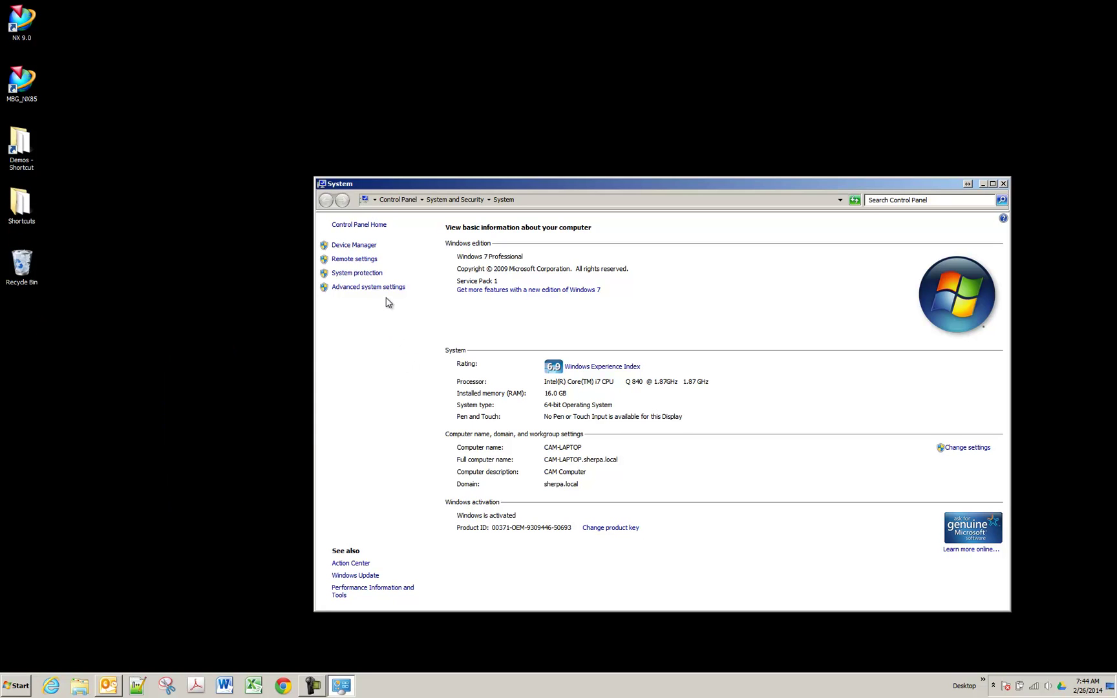
left_click(349, 288)
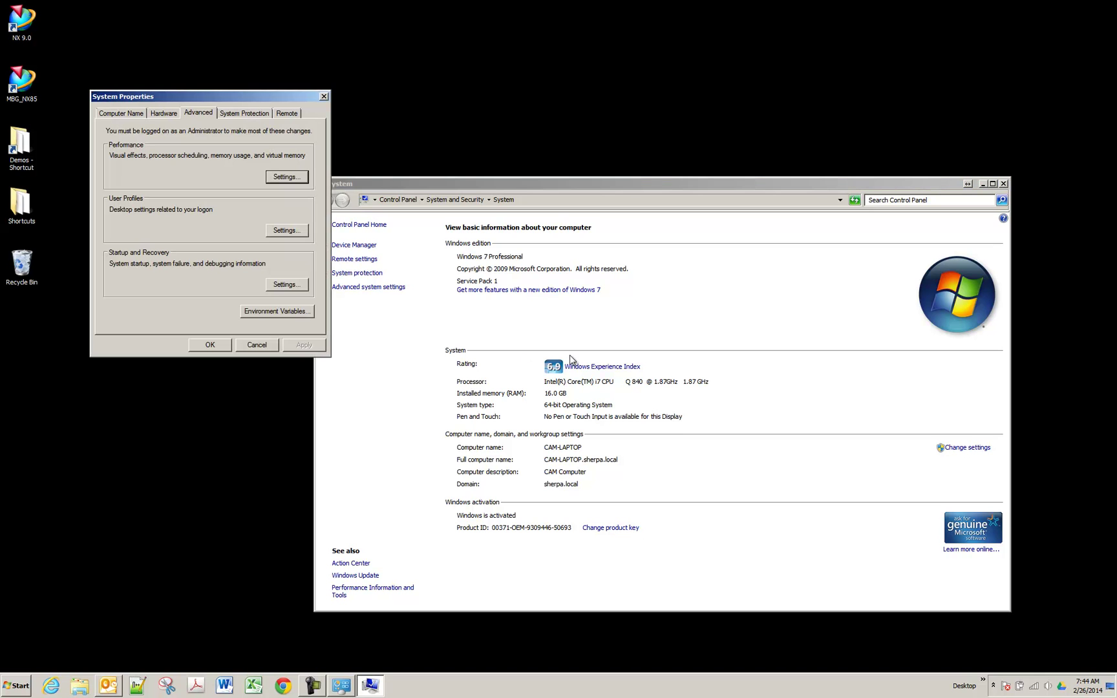
Open Environment Variables and edit the UGS_LICENSE_SERVER system variable
left_click(272, 313)
left_click_drag(302, 270, 301, 296)
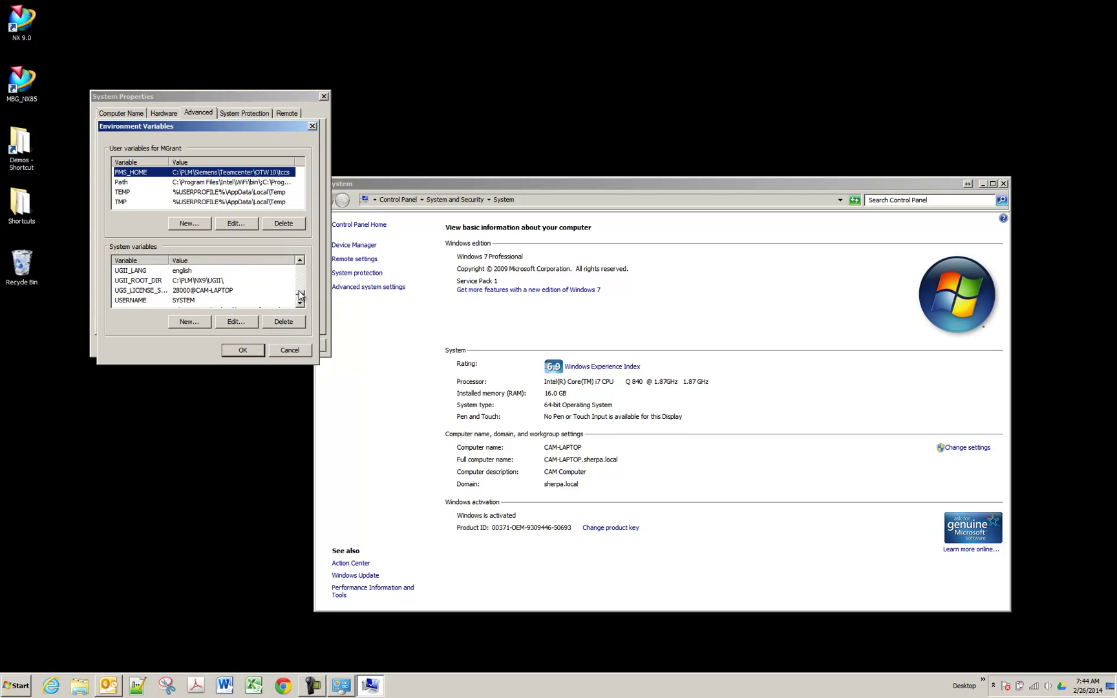
left_click(205, 290)
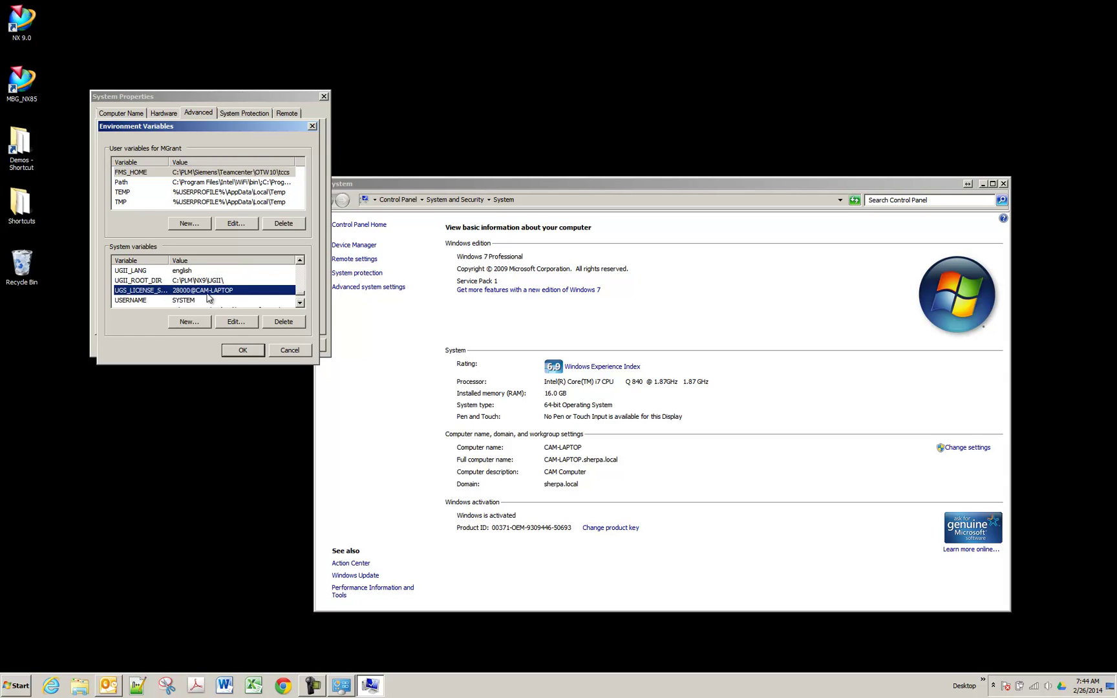
left_click(232, 321)
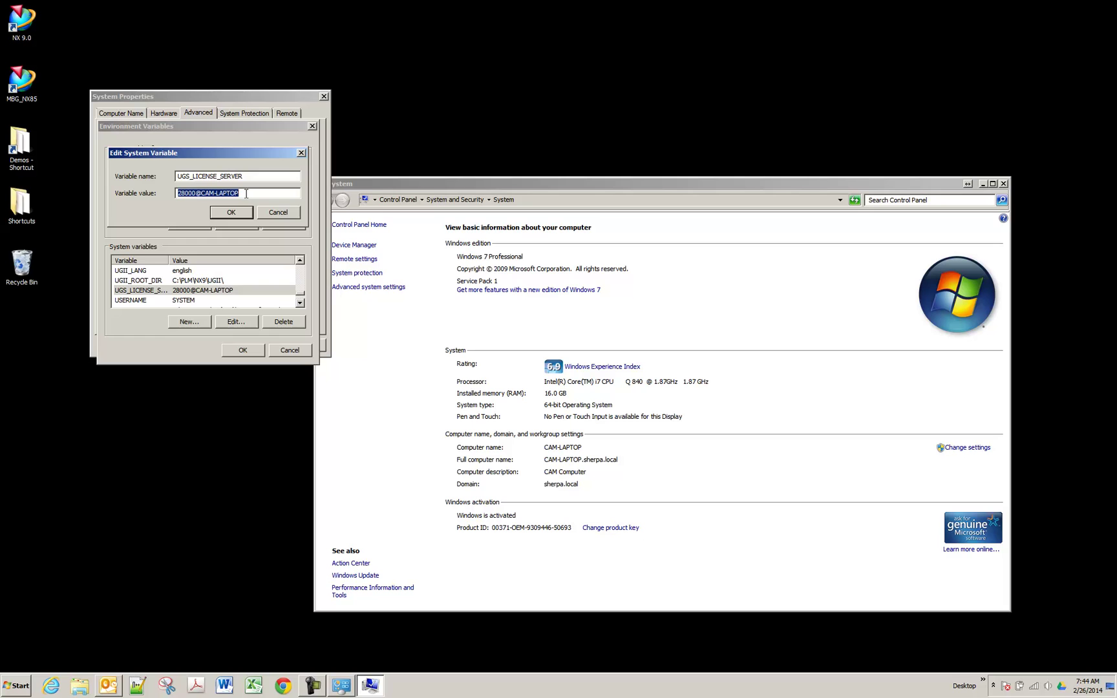
Check the value 28000@CAM-LAPTOP: port 28000 and host CAM-LAPTOP
left_click(188, 194)
left_click_drag(196, 193, 176, 193)
left_click_drag(247, 192, 201, 193)
left_click_drag(239, 193, 177, 194)
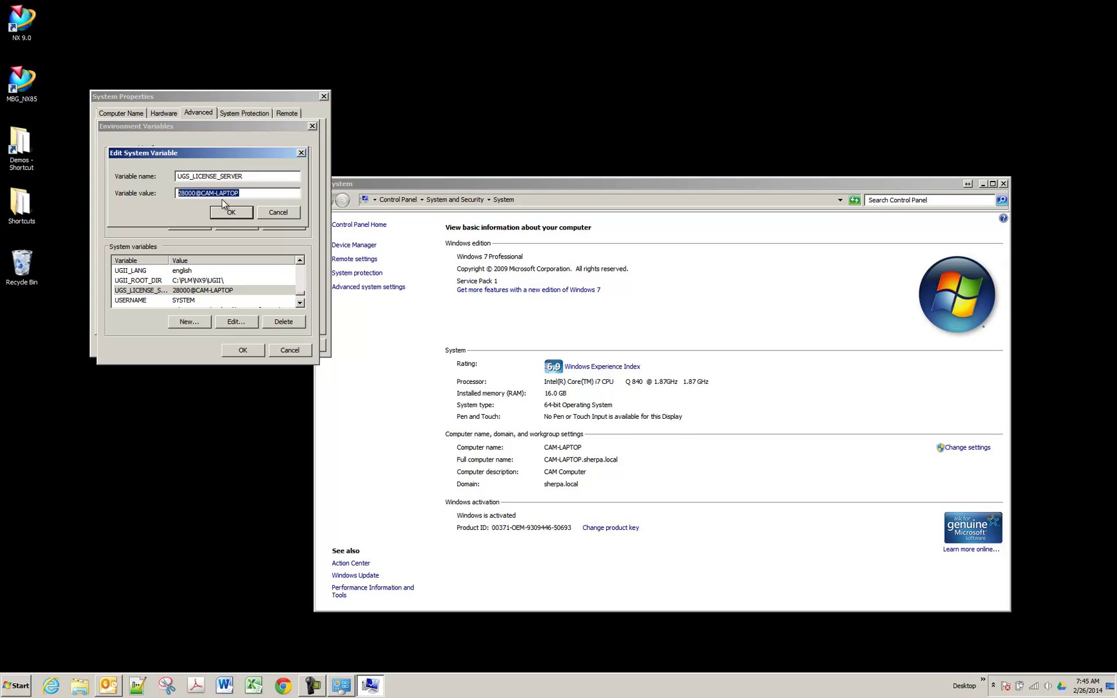